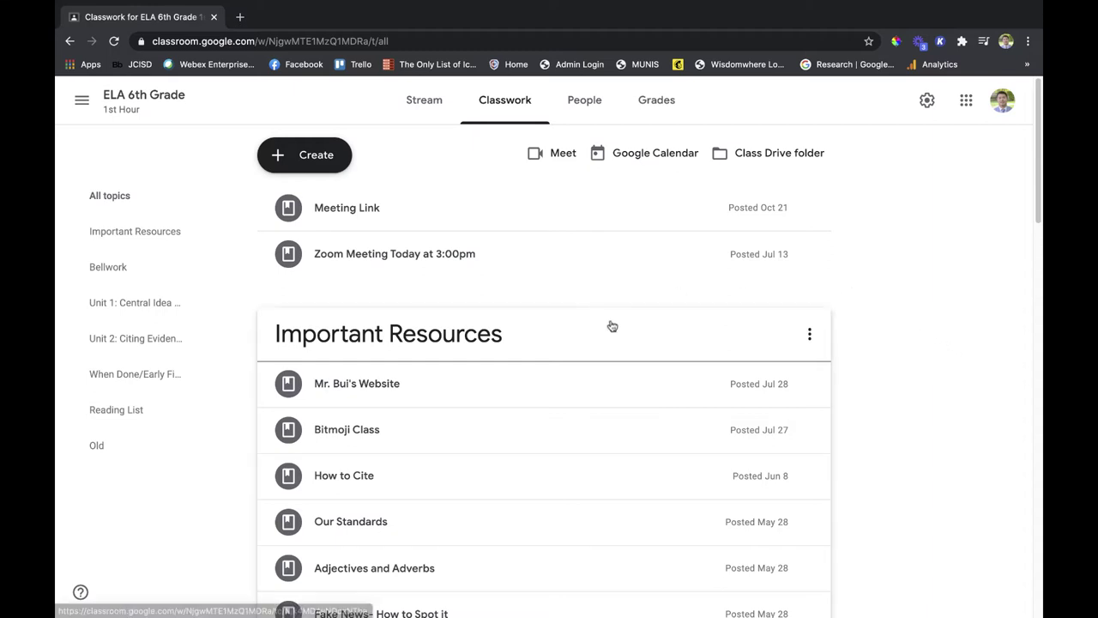
Start a new Kami assignment for the ELA 6th Grade class
click(328, 166)
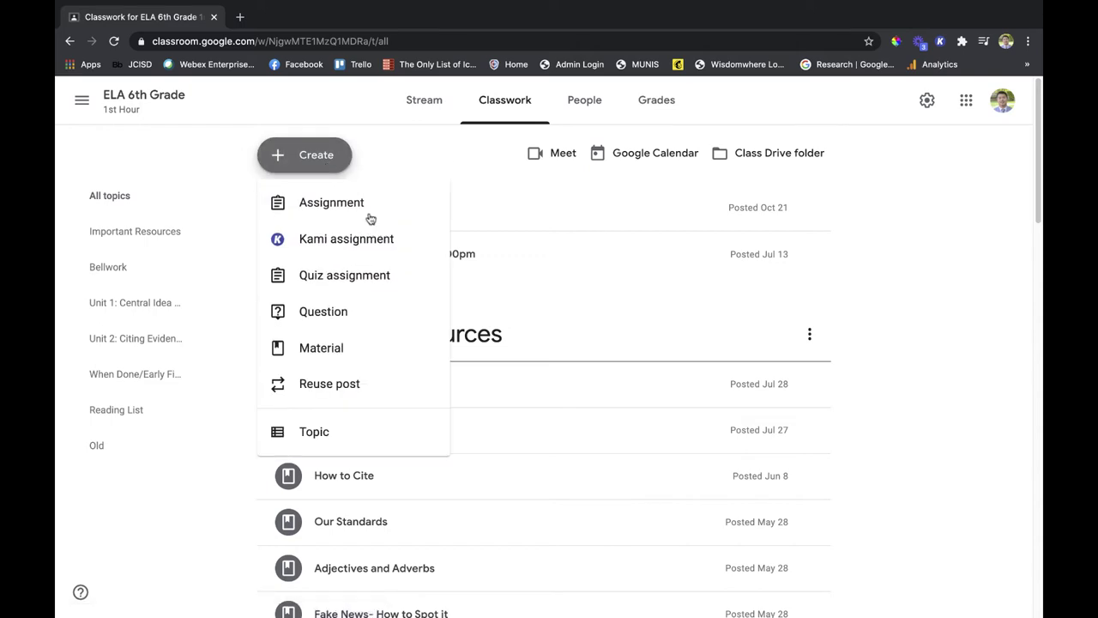
scroll(446, 230, up, 5)
scroll(450, 230, down, 2)
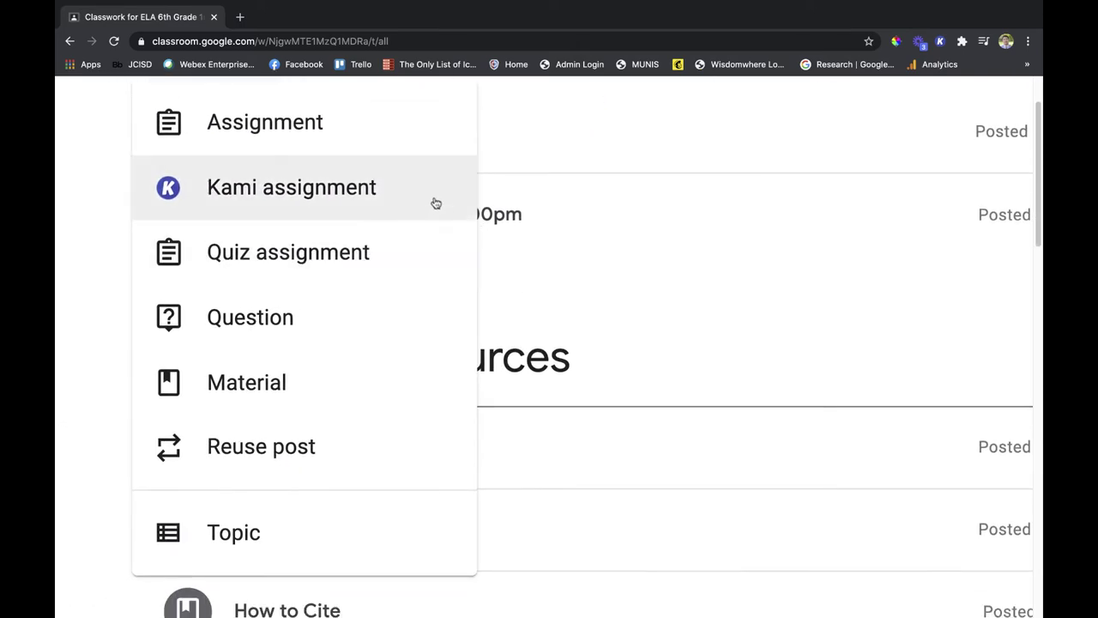
scroll(437, 202, down, 5)
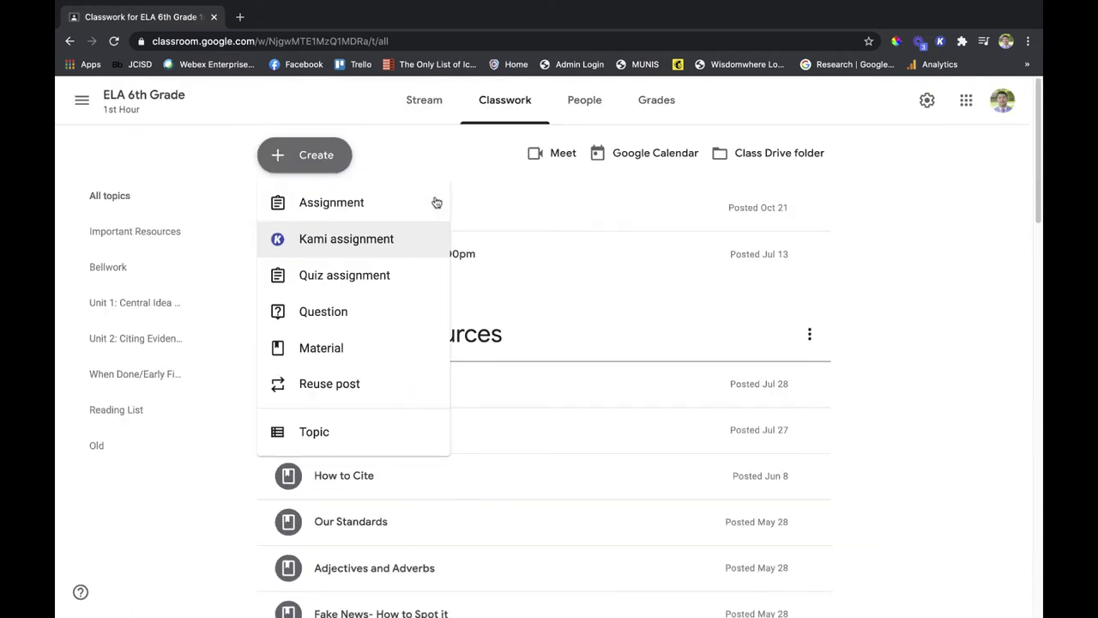
click(438, 243)
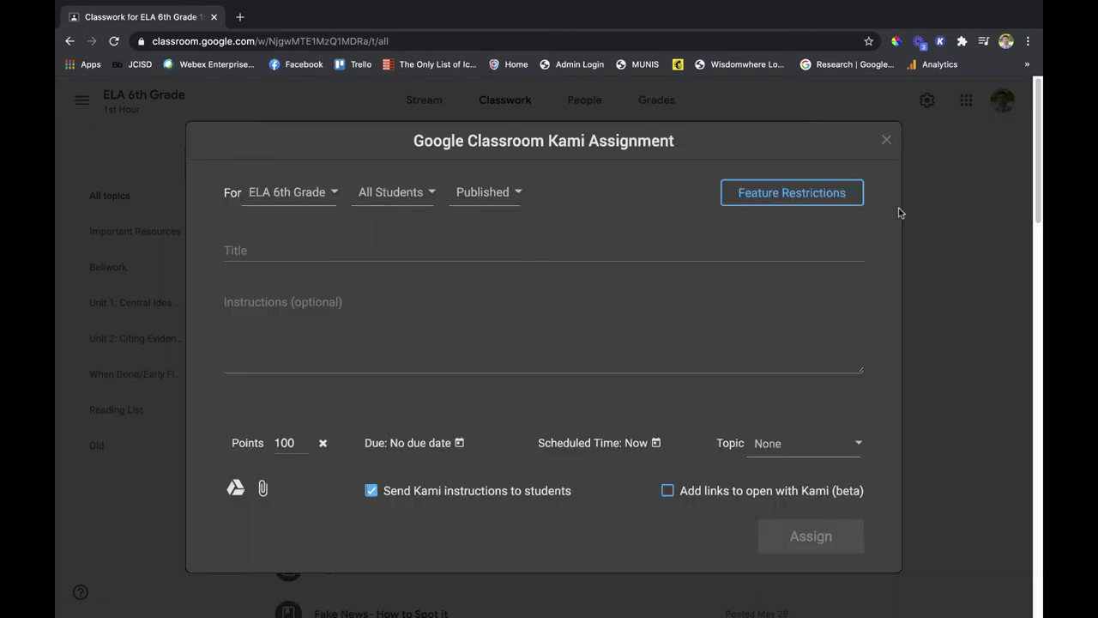
Title the assignment "Match the shapes" and add the instructions "Use kami to edit the PDF and finish your work."
click(514, 246)
text(Match the shapes)
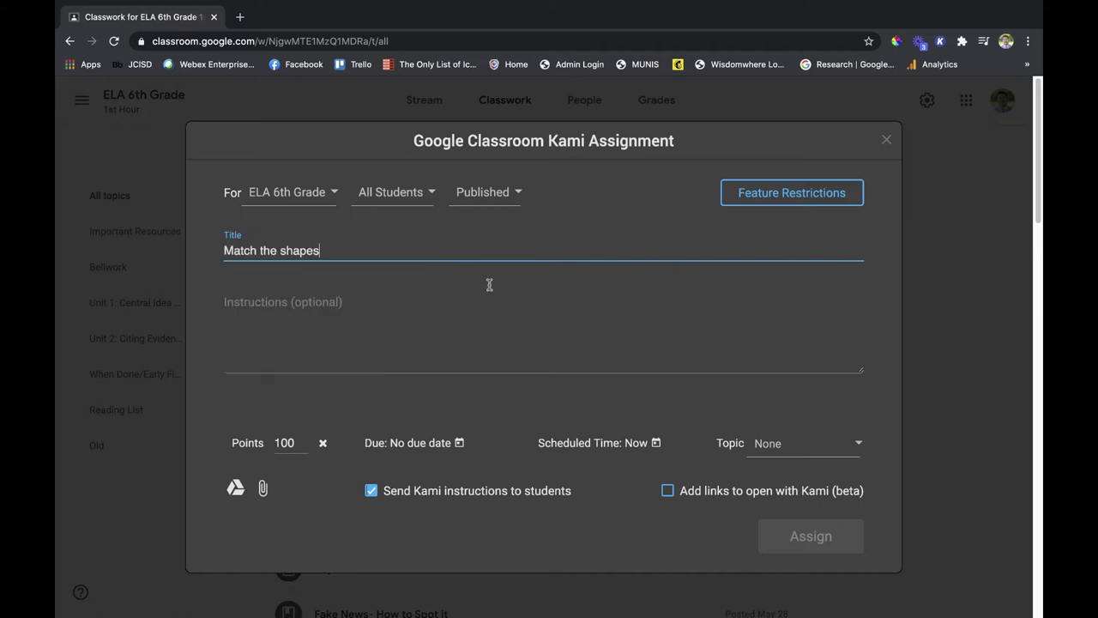
click(449, 309)
text(Use kami to edit the PDF and finish your work.)
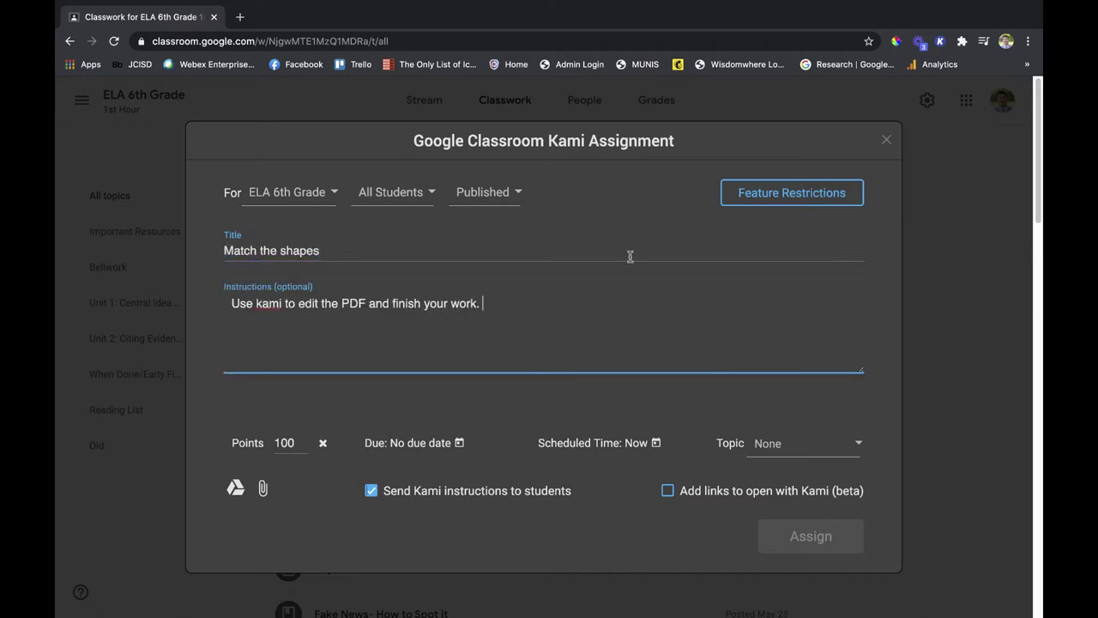
Review the assignment's feature restrictions, turn off the Signature tool for students and accept the settings
click(794, 194)
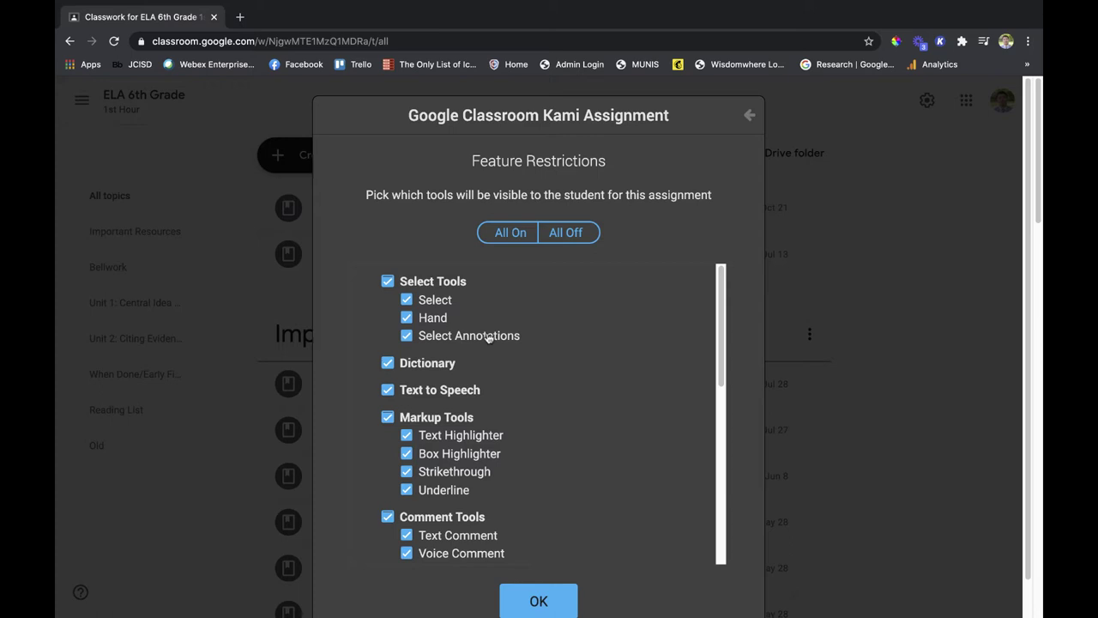
scroll(437, 309, down, 1)
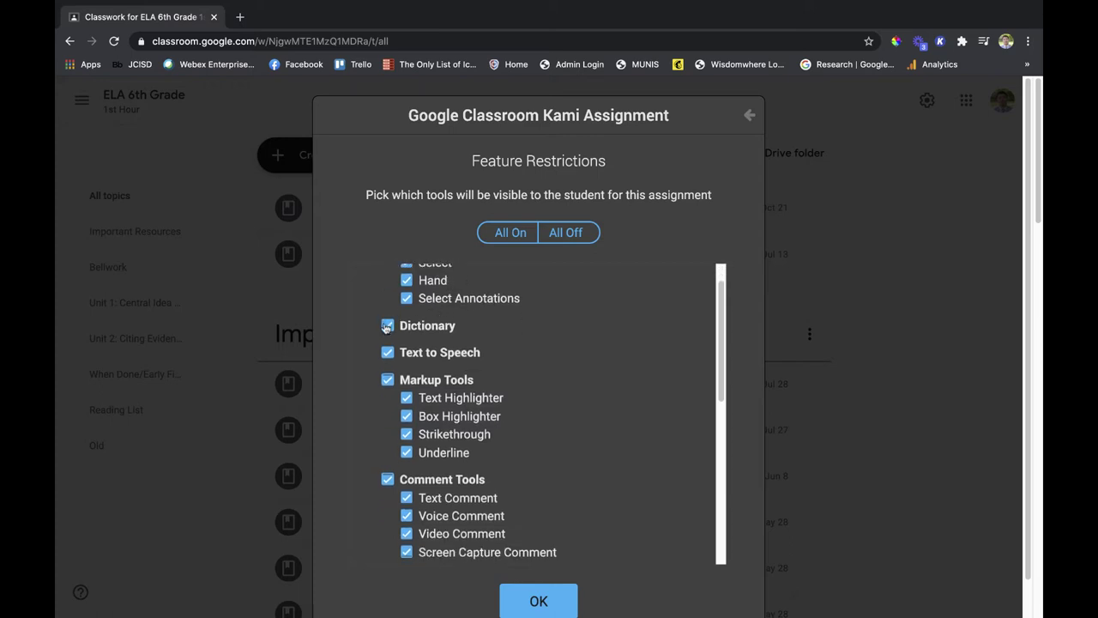
scroll(515, 366, down, 1)
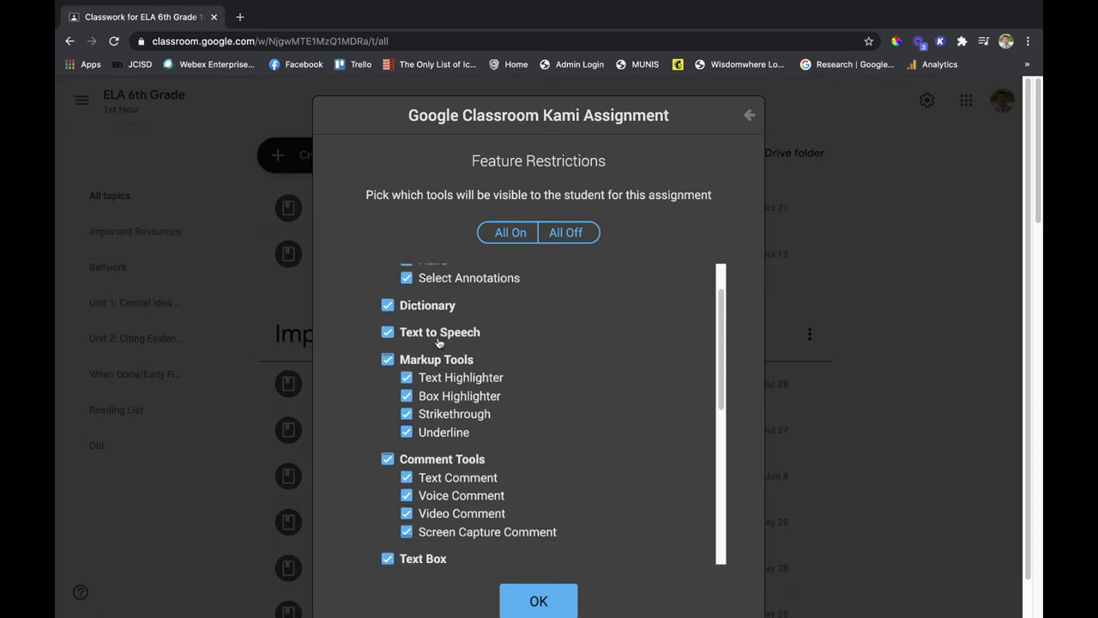
scroll(470, 374, down, 1)
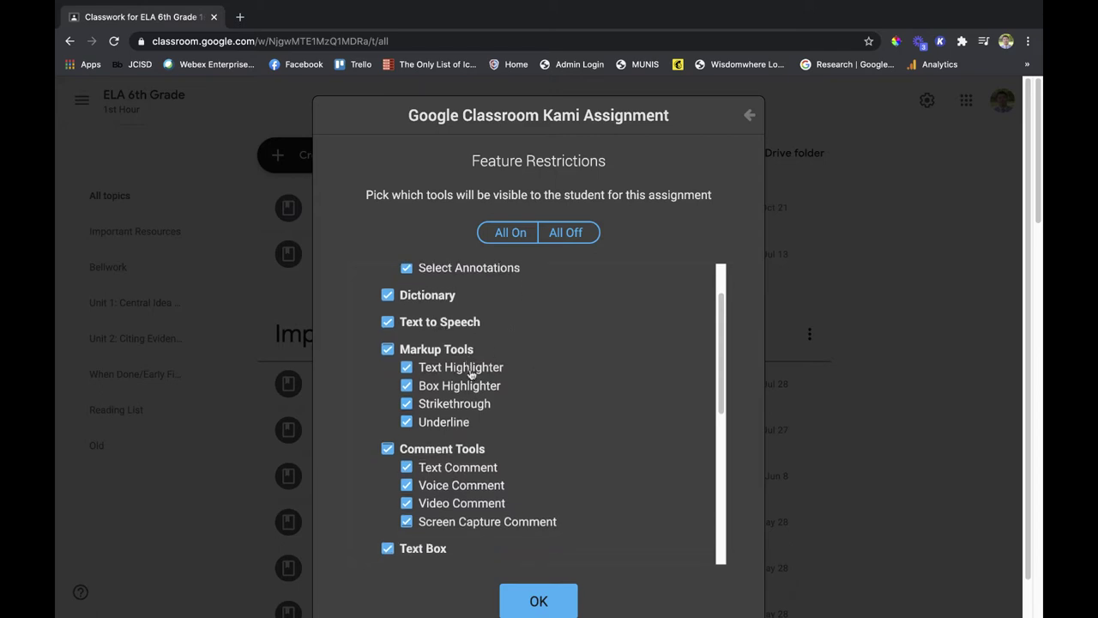
scroll(568, 399, down, 1)
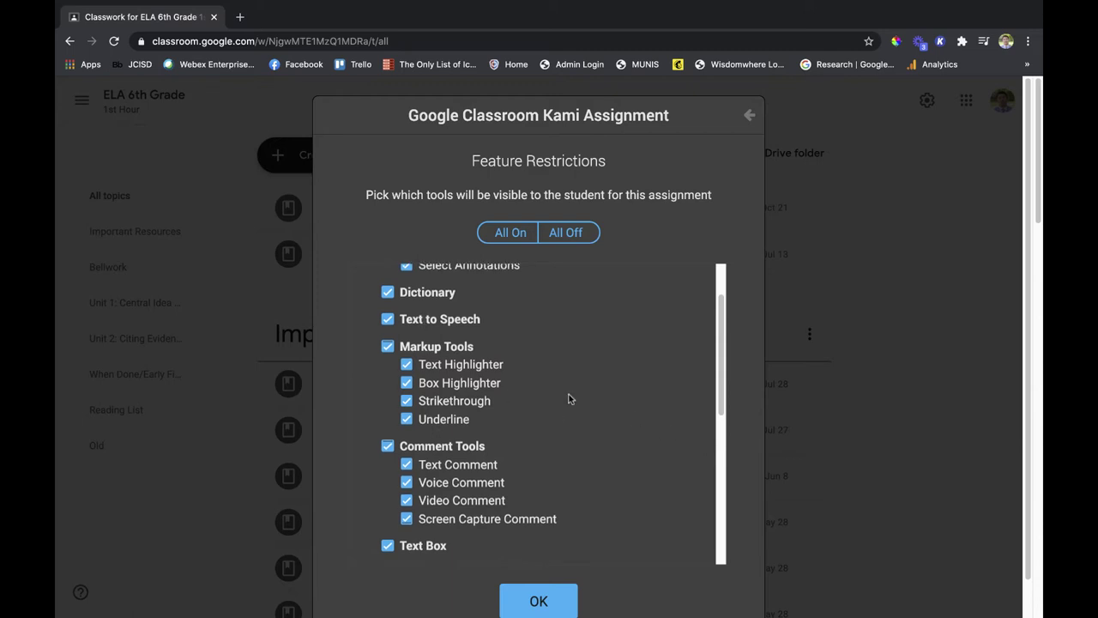
scroll(569, 399, down, 3)
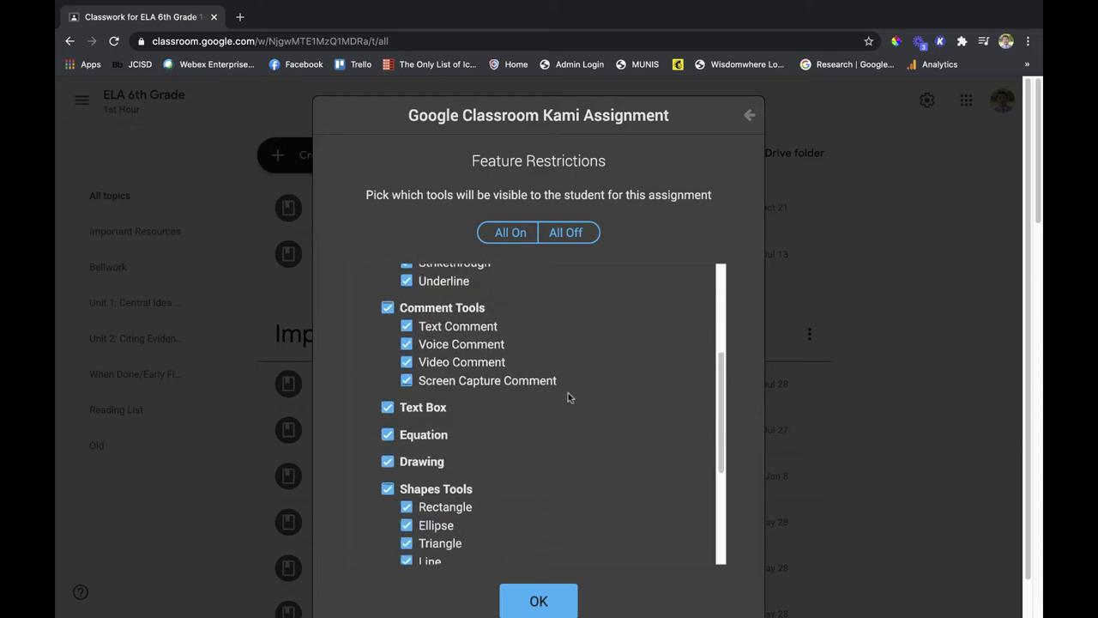
scroll(549, 399, down, 1)
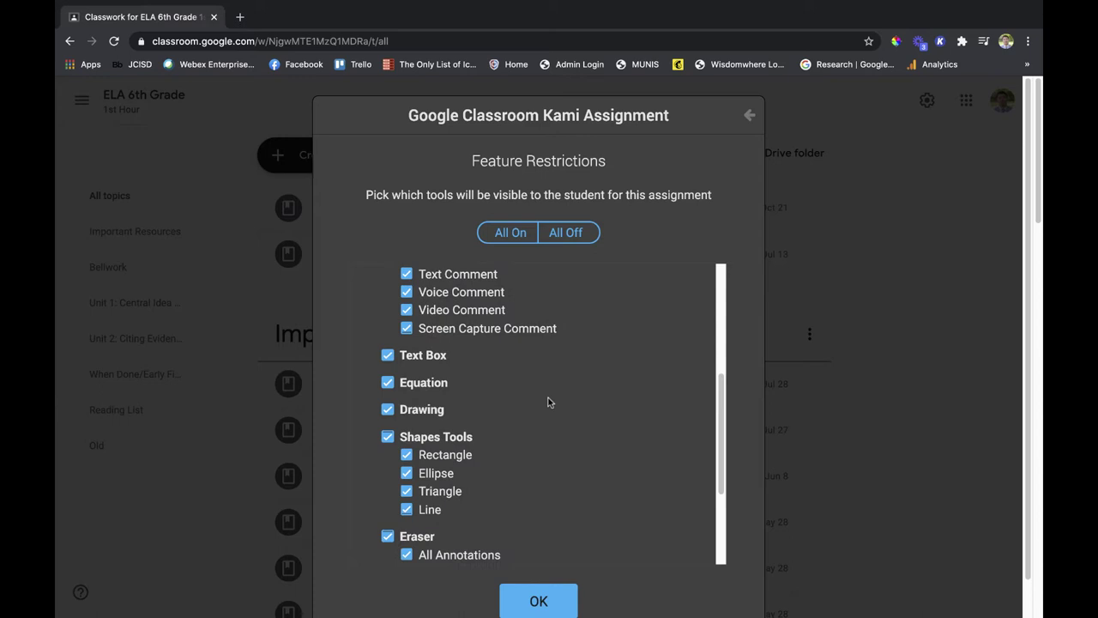
scroll(549, 401, down, 4)
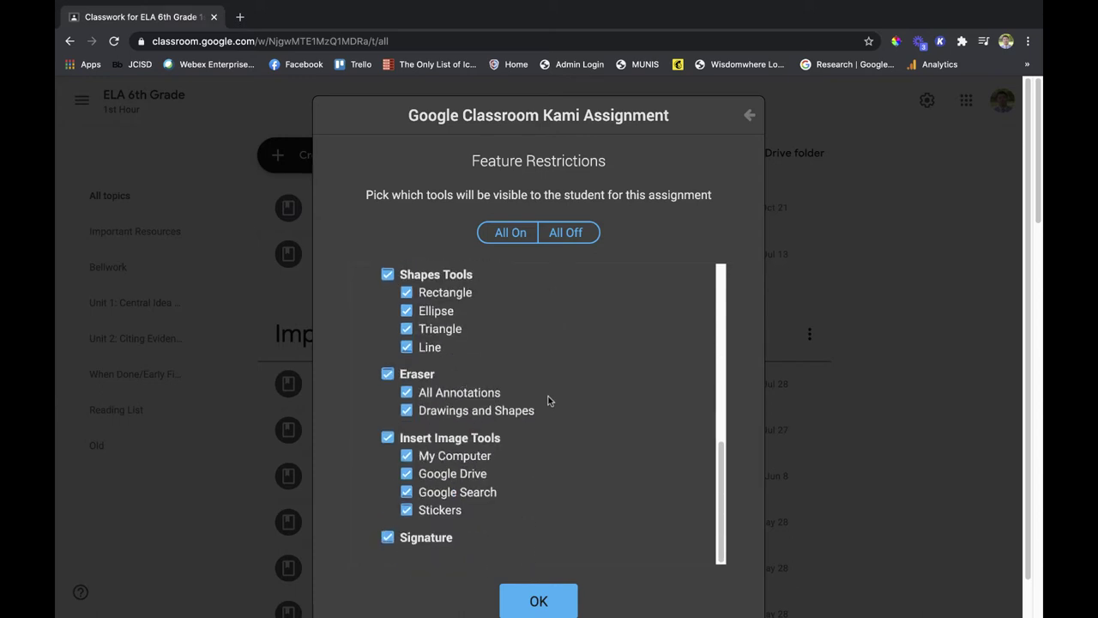
click(388, 537)
click(546, 597)
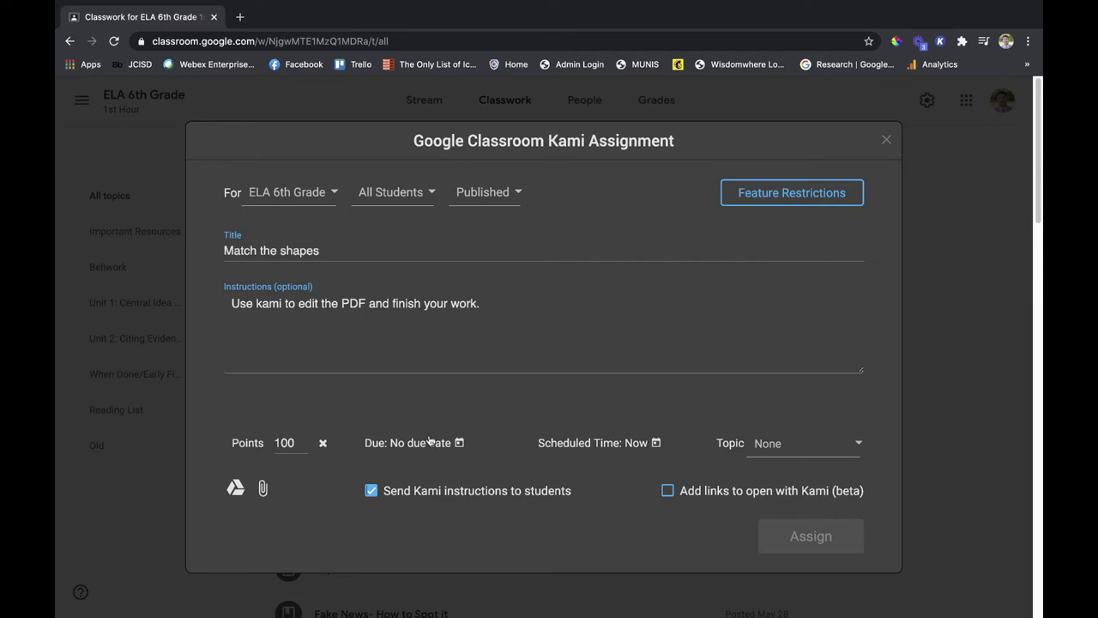
Set the assignment's topic to Bellwork and attach Untitled design.pdf from the Downloads folder
click(811, 445)
click(768, 529)
click(263, 490)
click(366, 75)
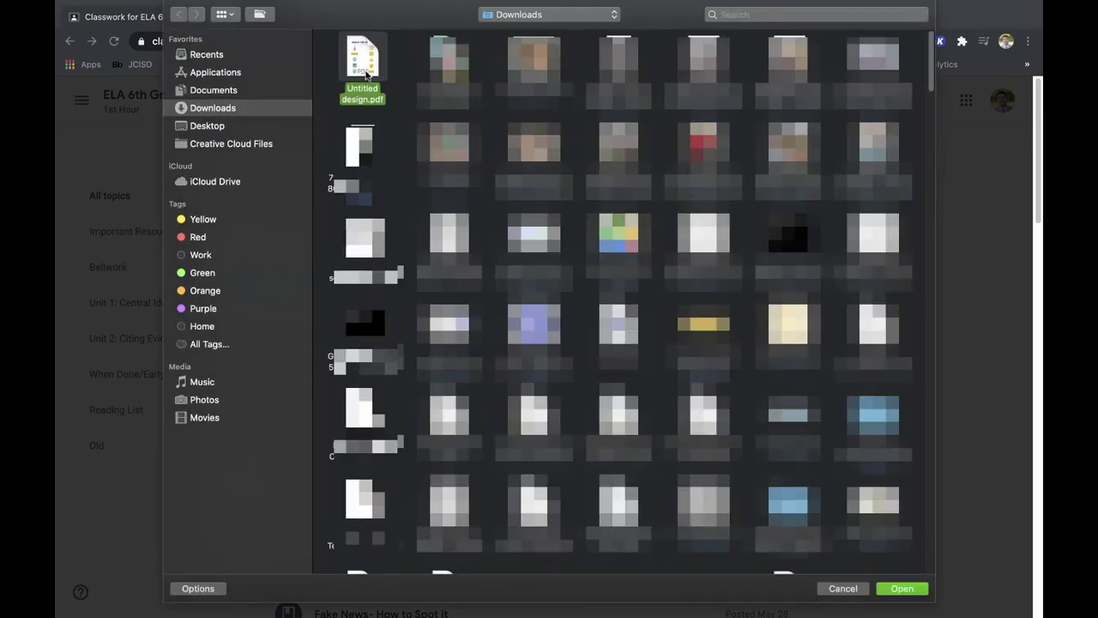
double_click(367, 75)
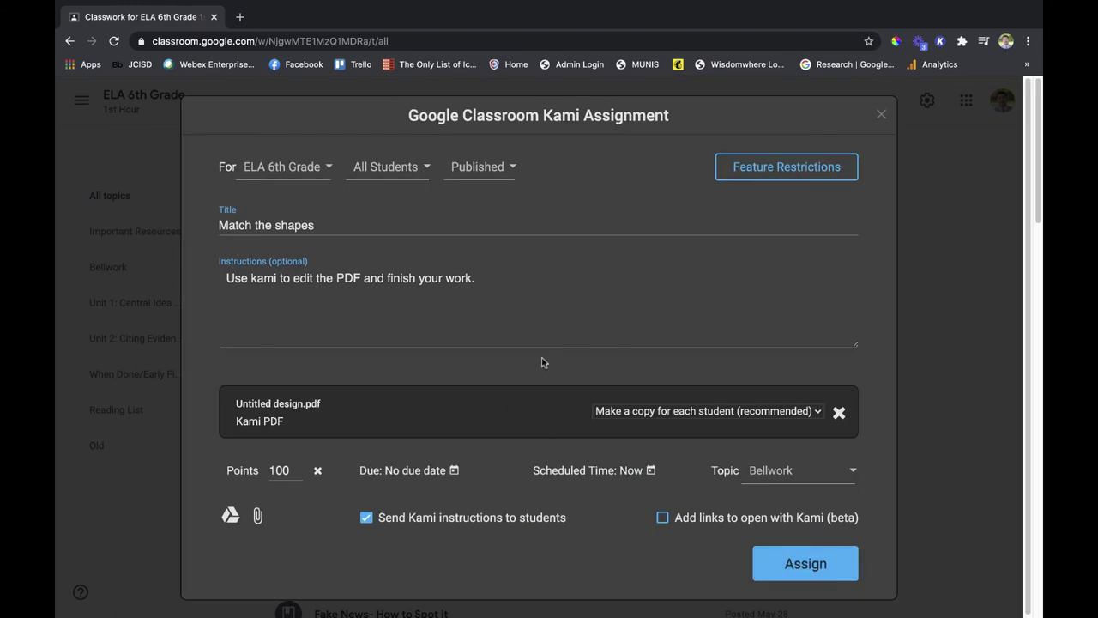
Set the attached PDF to make a copy for each student and assign the work to the class
click(818, 414)
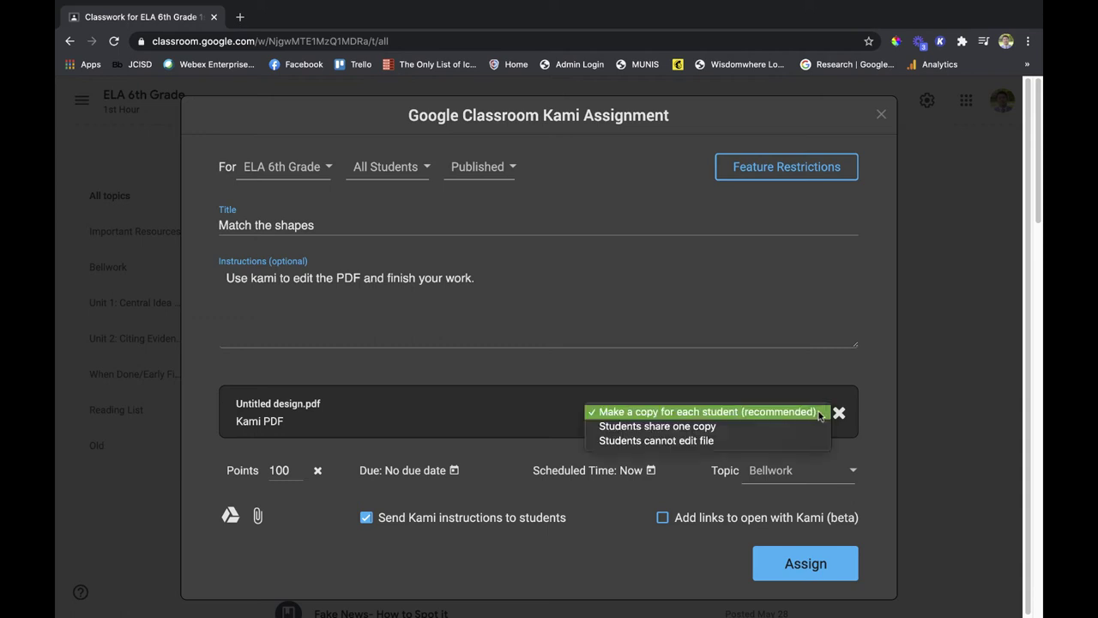
click(749, 415)
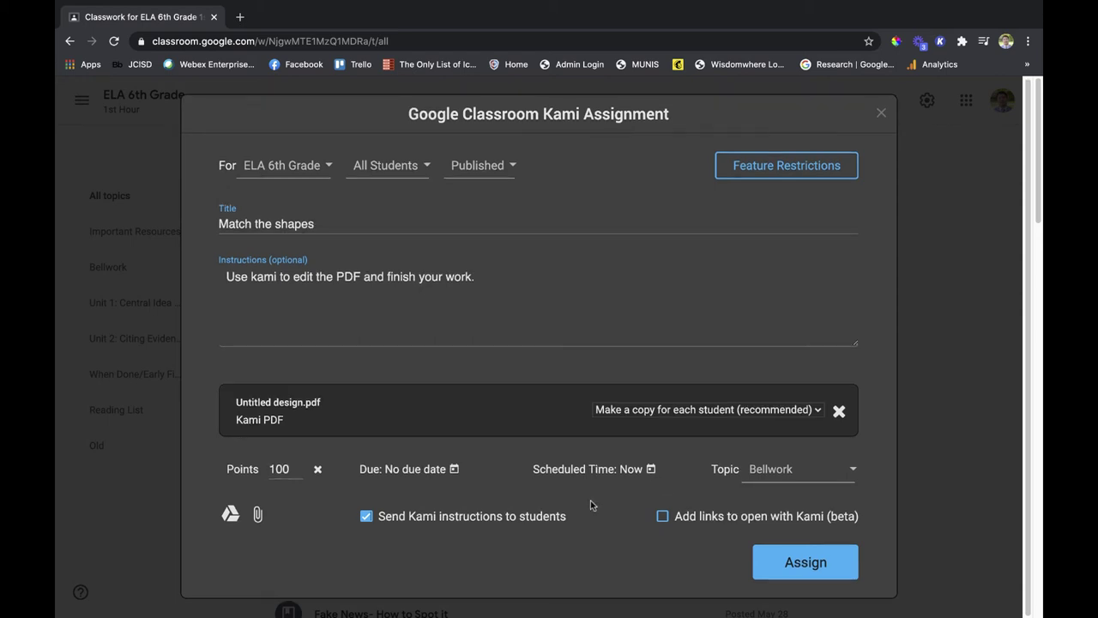
scroll(587, 501, down, 1)
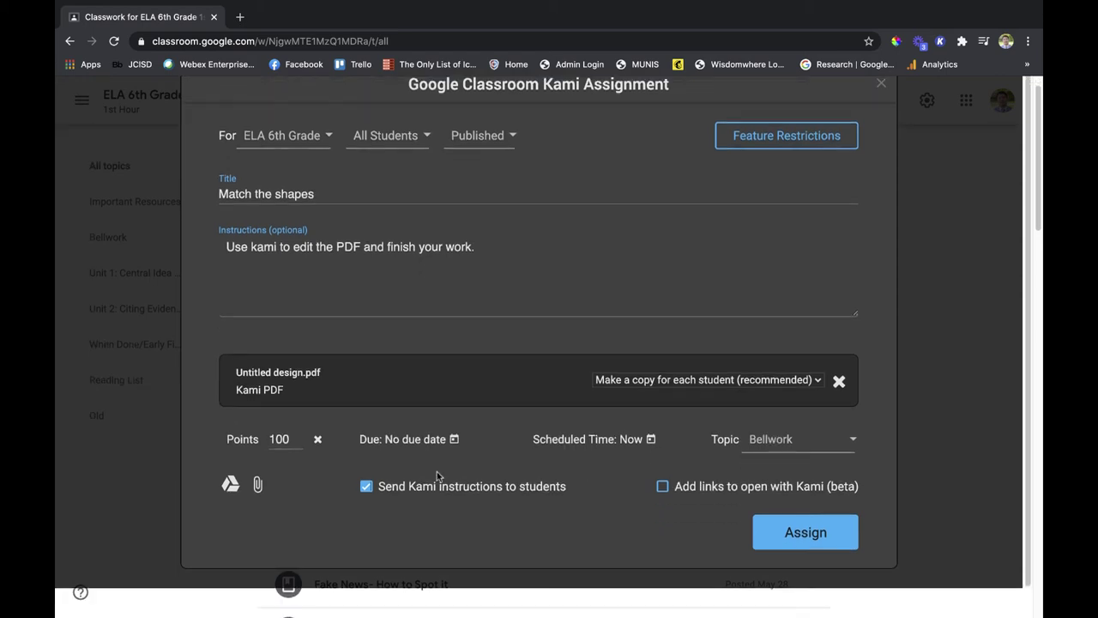
click(805, 532)
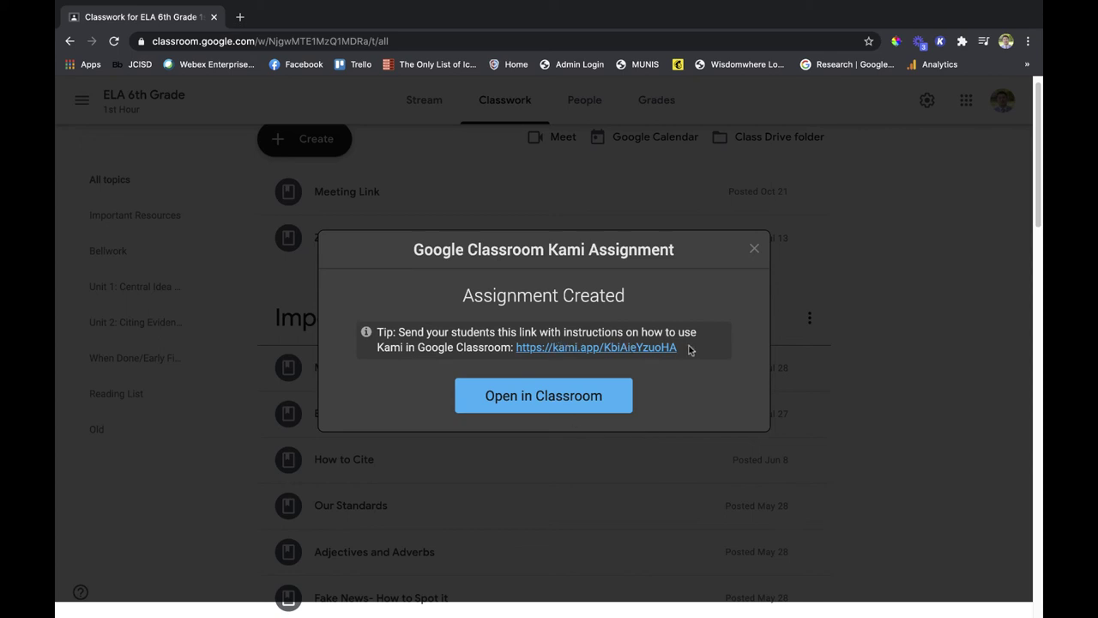
Open the created assignment in Classroom and preview its attached Untitled design.pdf worksheet
click(599, 398)
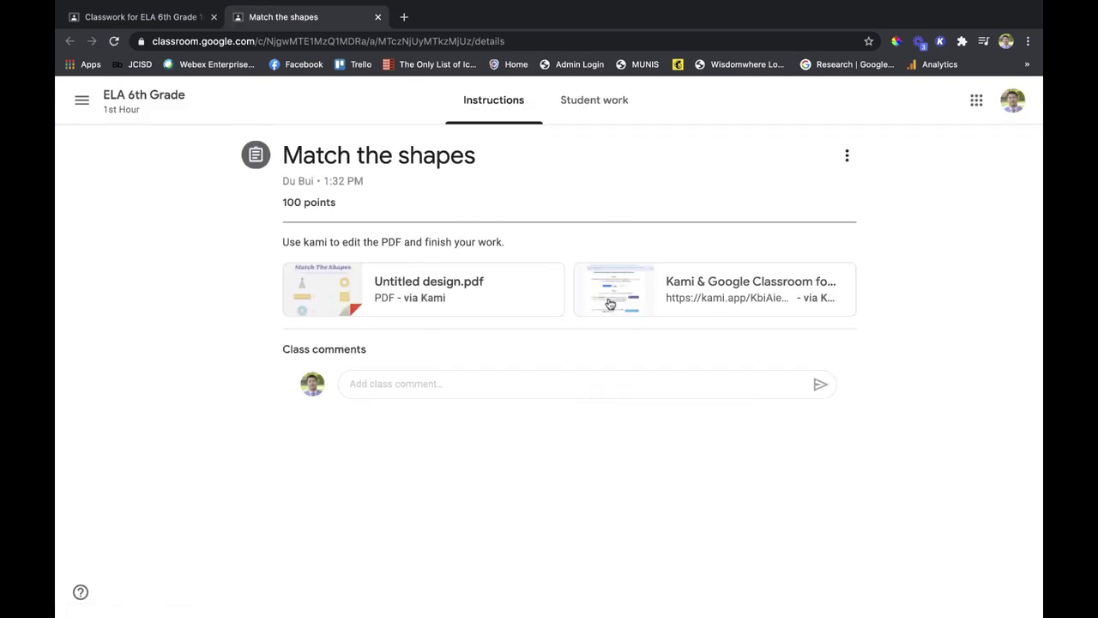
click(477, 289)
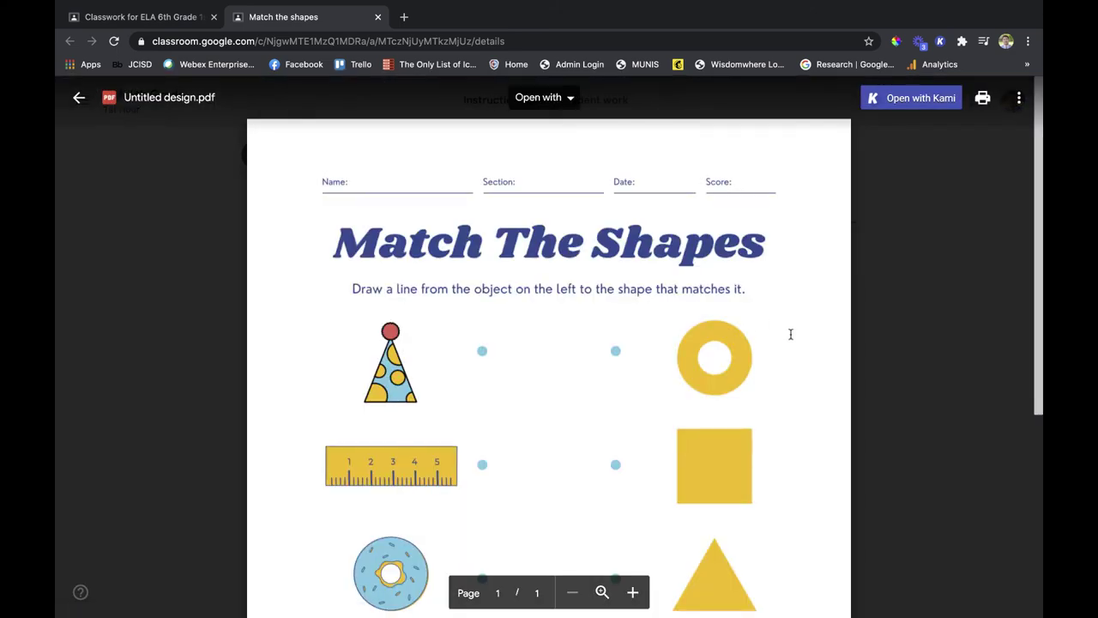
scroll(791, 334, down, 5)
scroll(797, 333, up, 5)
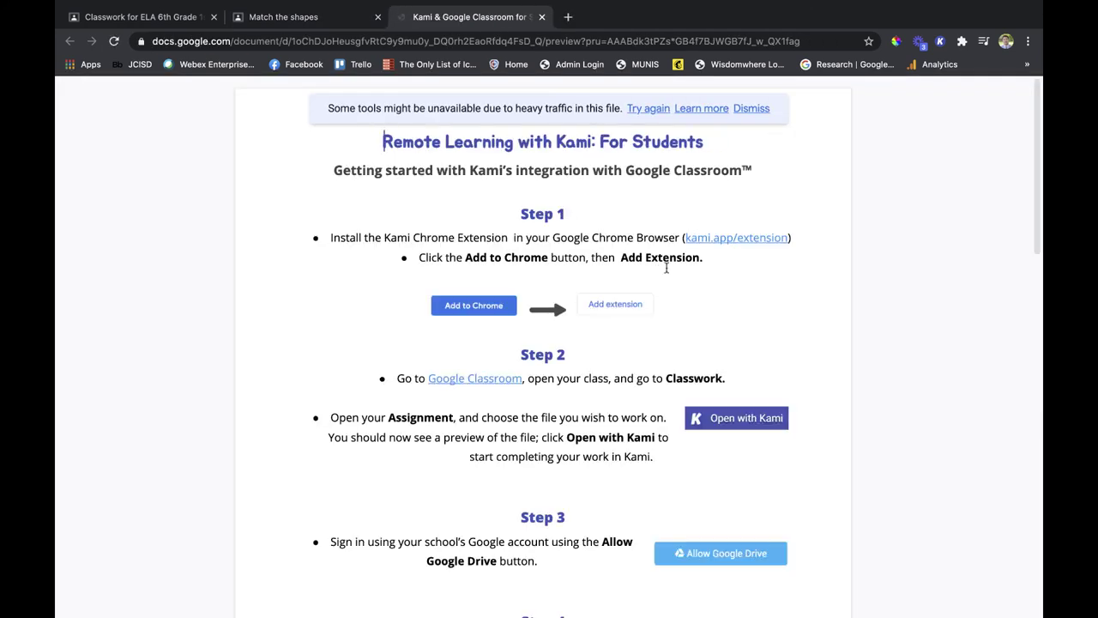
Read through the attached Kami and Google Classroom guide for students, and close it
scroll(666, 268, down, 1)
scroll(665, 267, down, 2)
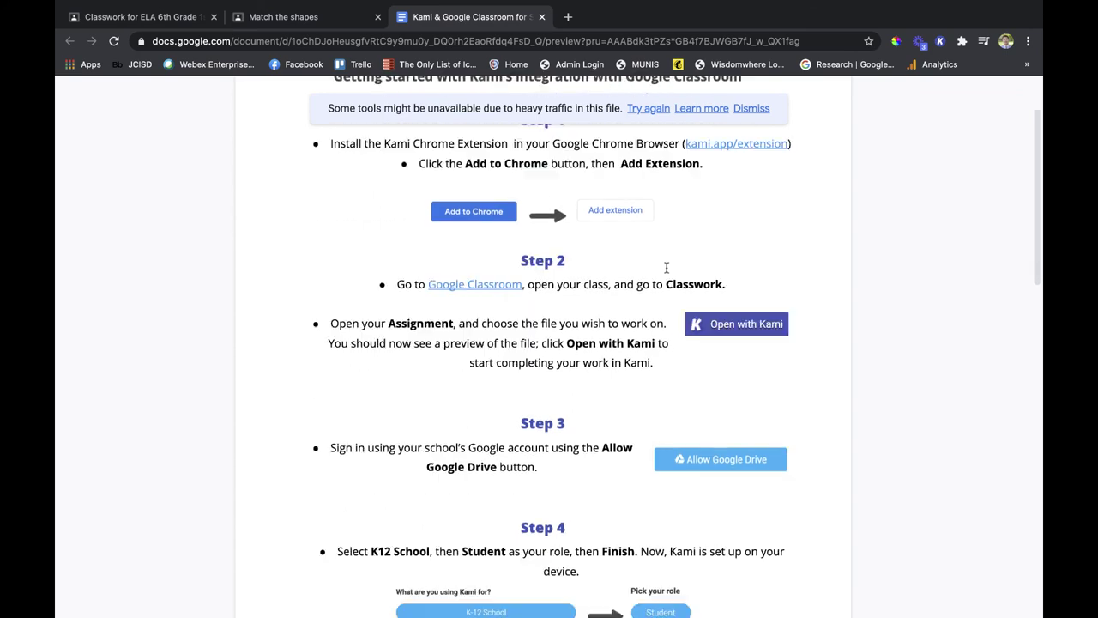
scroll(665, 267, down, 10)
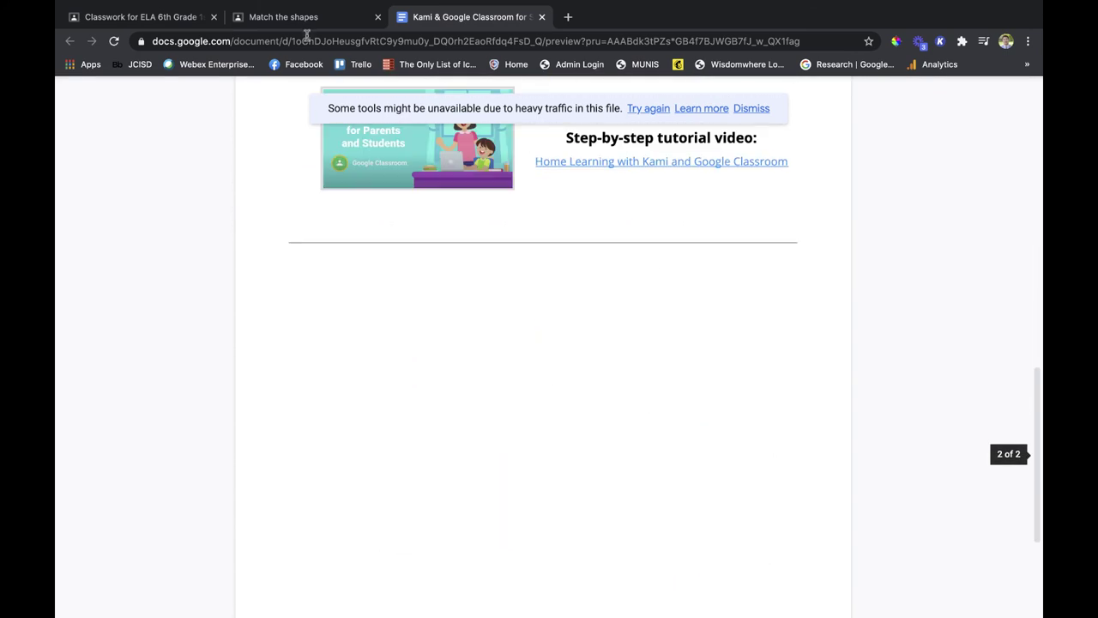
click(541, 17)
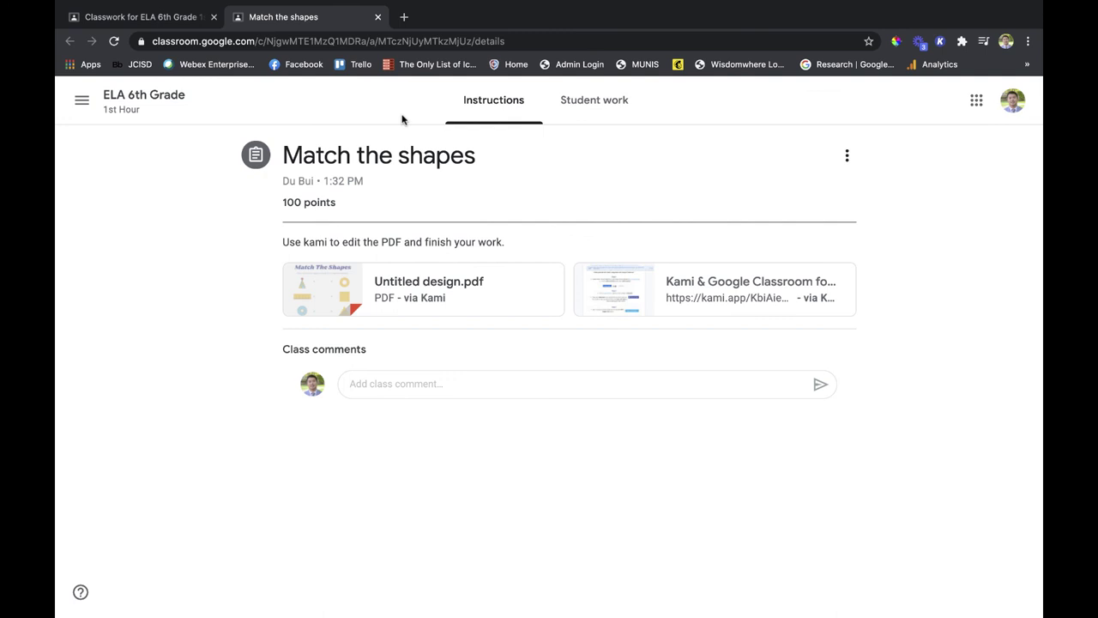
Open the student work for Match the shapes and look through the first student's copy of the worksheet
click(637, 114)
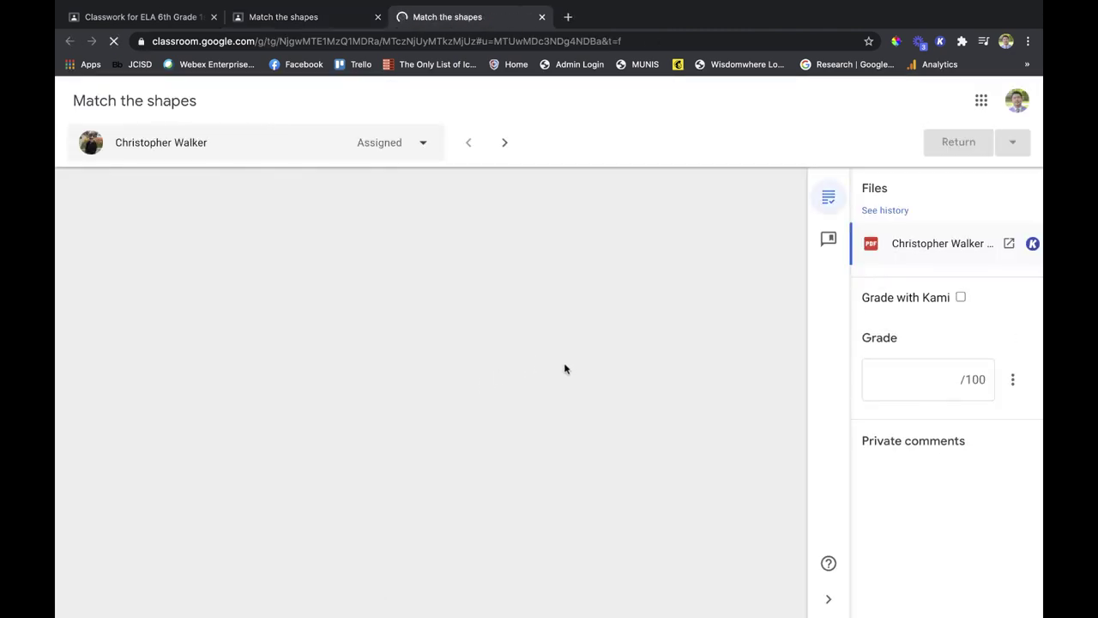
scroll(559, 372, down, 3)
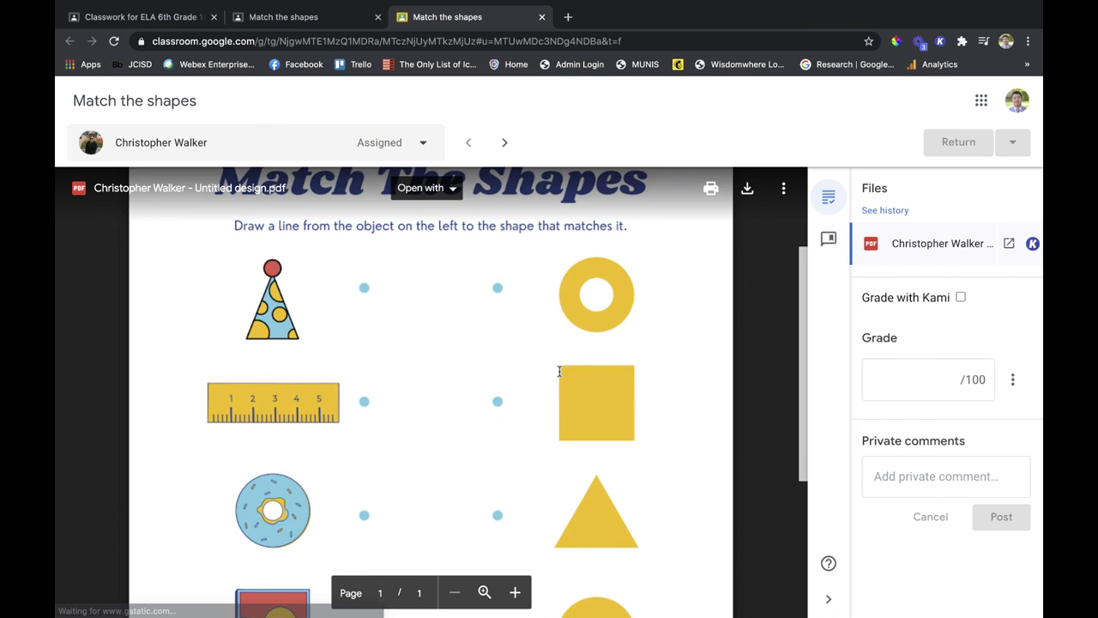
scroll(559, 371, down, 5)
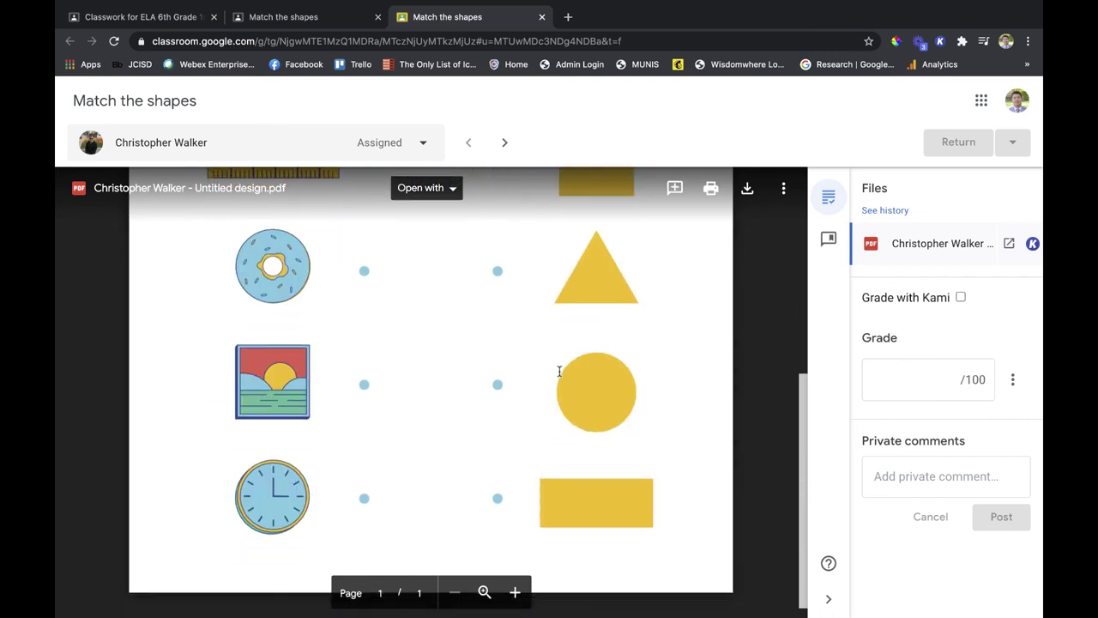
scroll(559, 372, up, 10)
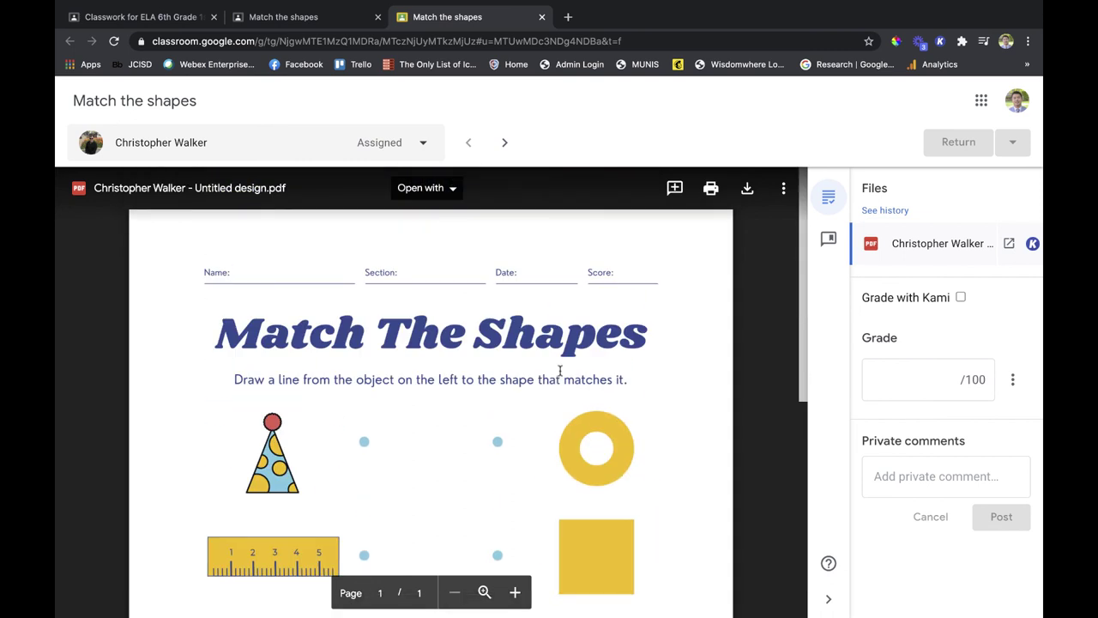